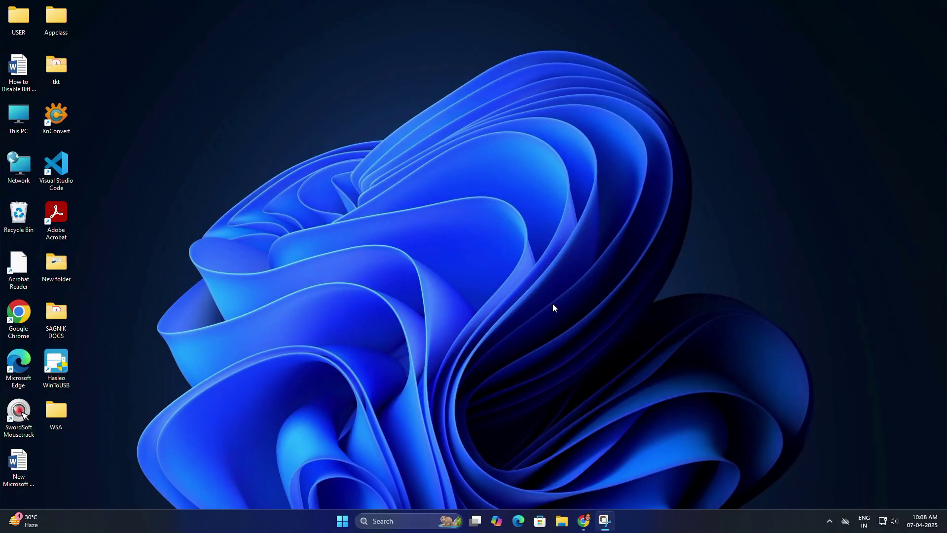
# Step: Google 'vmware workstation download' in Chrome and open VMware's Fusion and Workstation product page
pyautogui.click(583, 521)
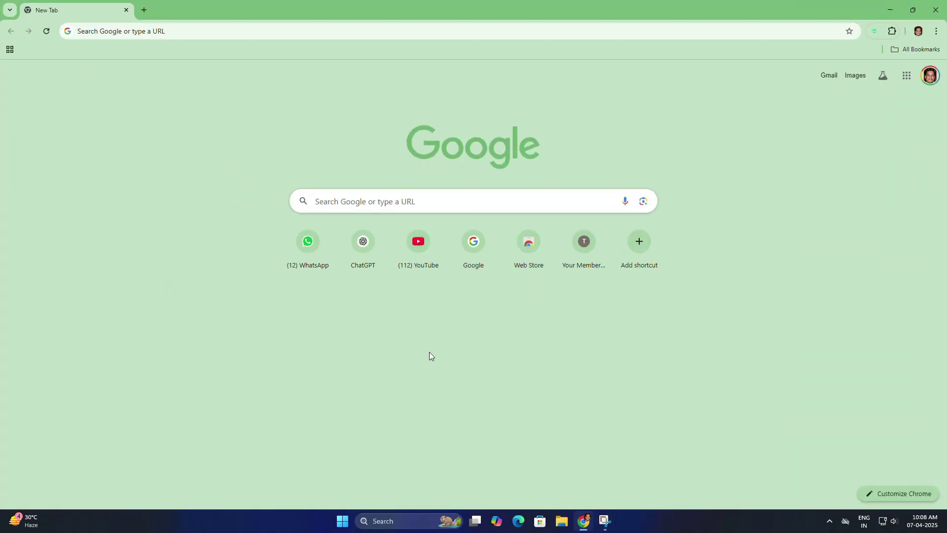
pyautogui.click(357, 197)
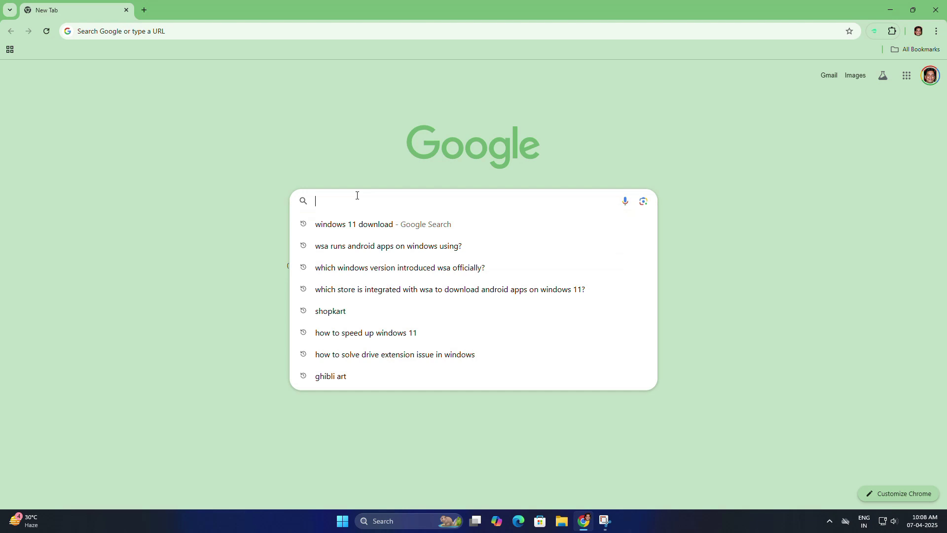
pyautogui.write('VMWARE WO')
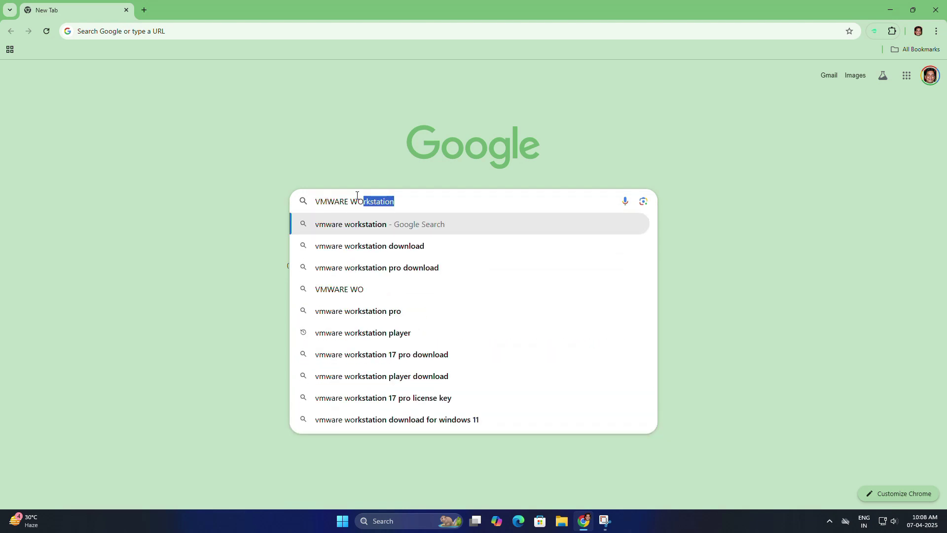
pyautogui.write('RKSTATION')
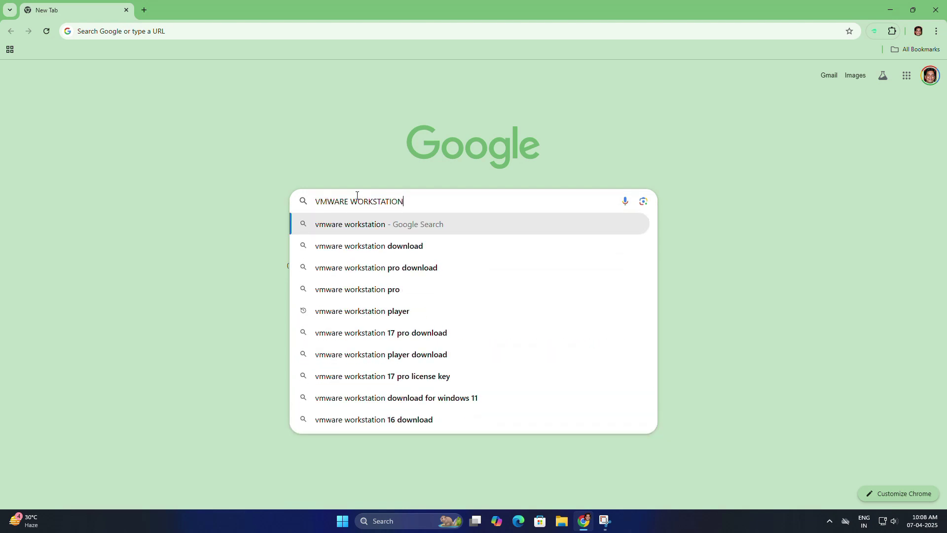
pyautogui.click(375, 246)
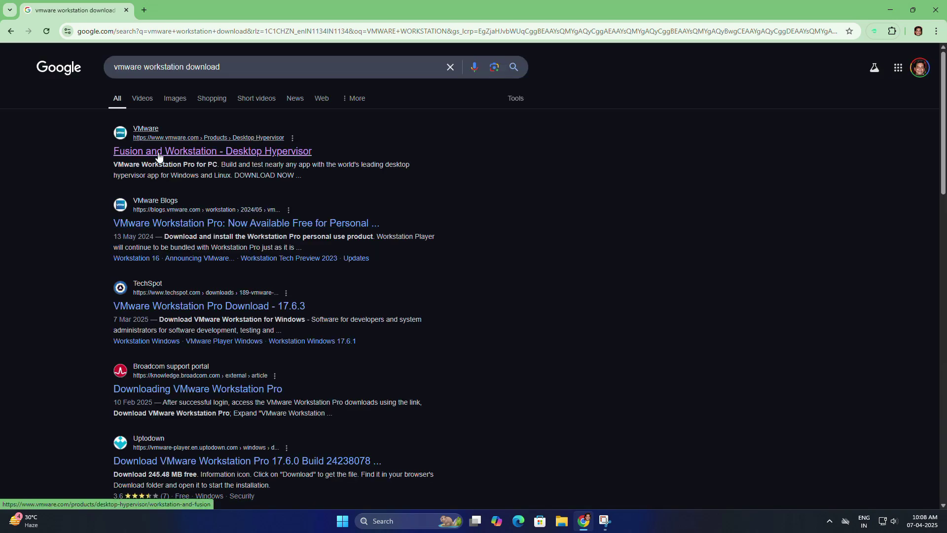
pyautogui.click(201, 156)
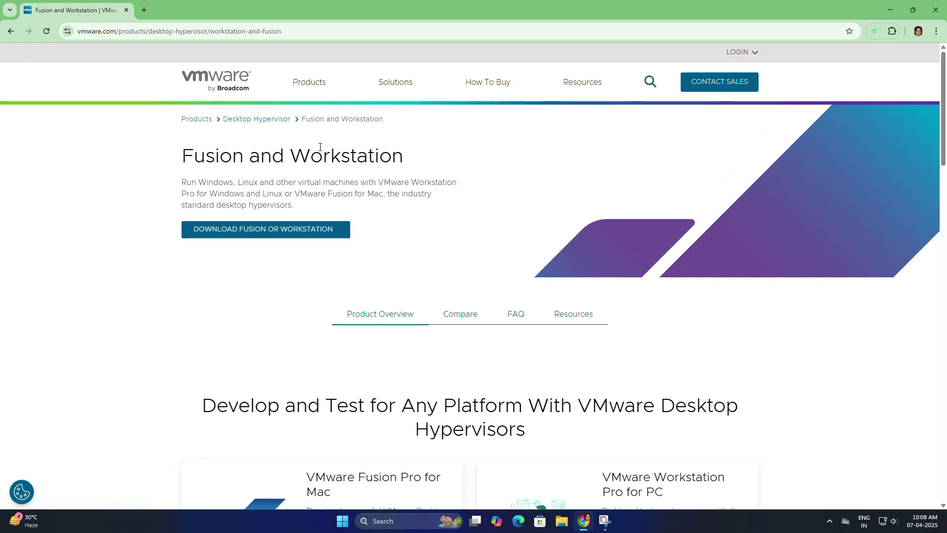
# Step: Go to Download Fusion or Workstation, then choose REGISTER from the Broadcom LOGIN menu
pyautogui.click(288, 234)
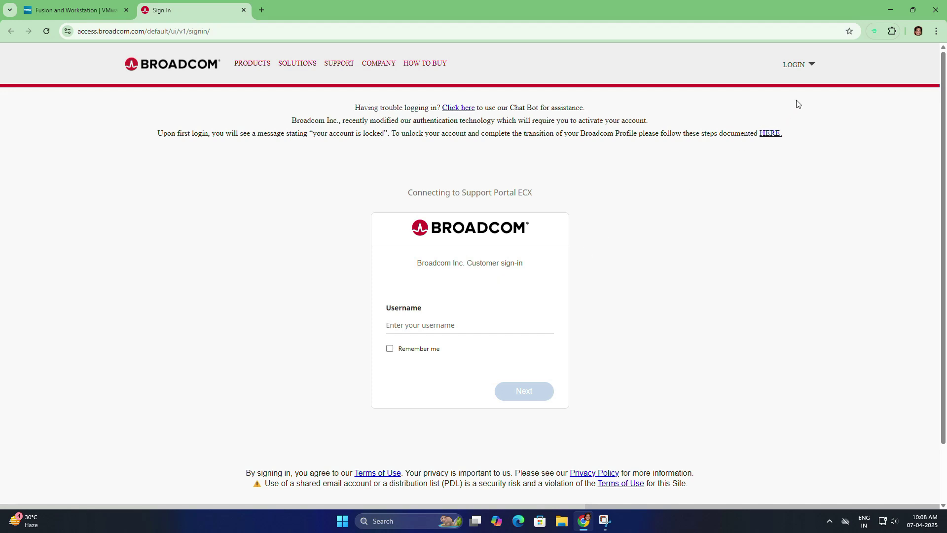
pyautogui.click(809, 67)
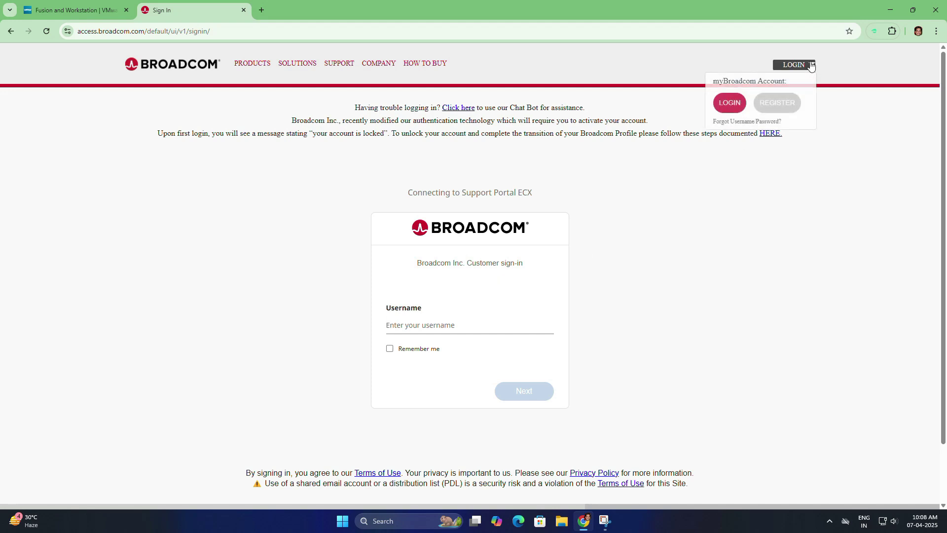
pyautogui.click(768, 104)
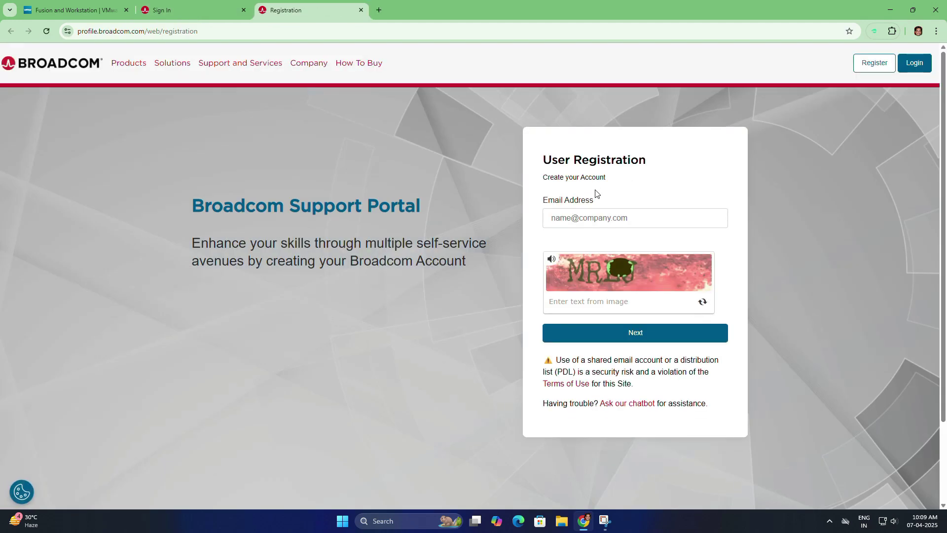
# Step: Submit the account e-mail with the captcha text, then confirm the e-mailed six-digit verification code
pyautogui.click(577, 217)
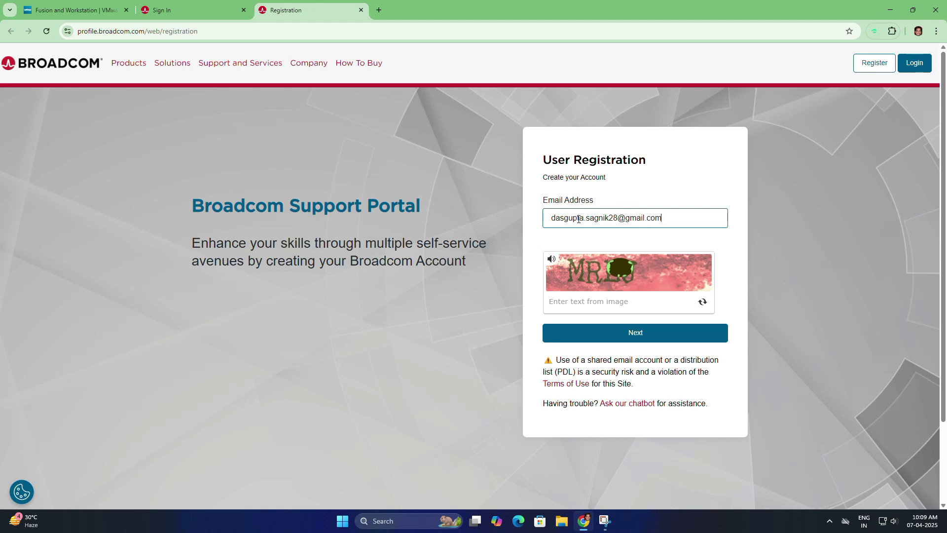
pyautogui.click(609, 301)
pyautogui.write('MR')
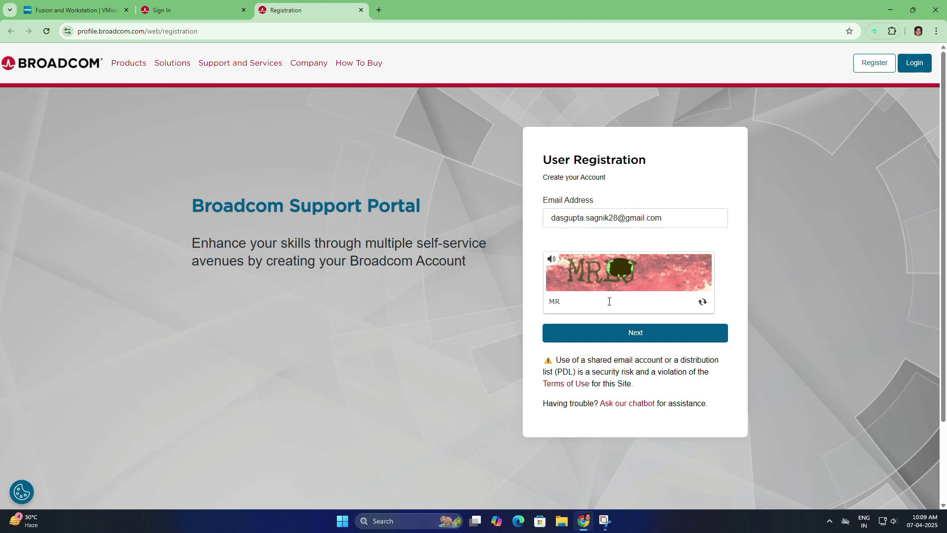
pyautogui.write('LJ')
pyautogui.click(634, 339)
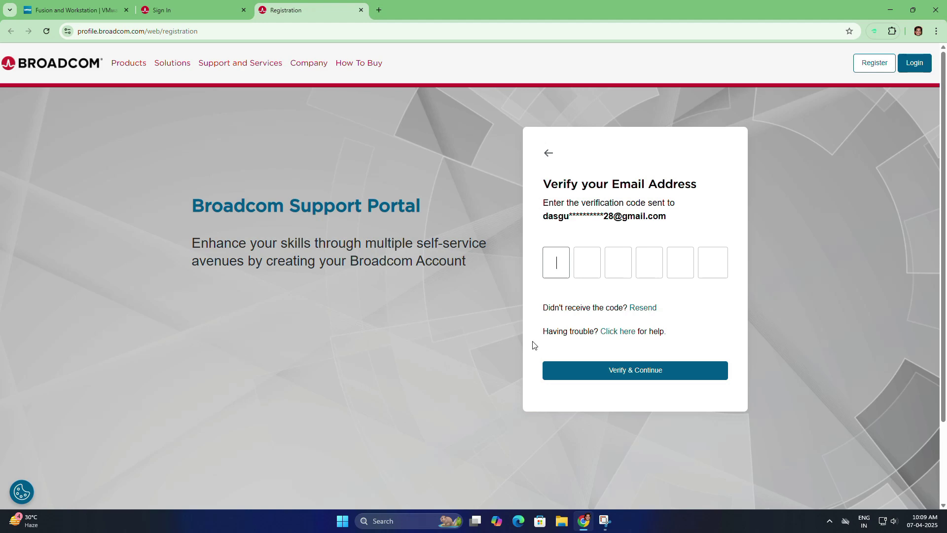
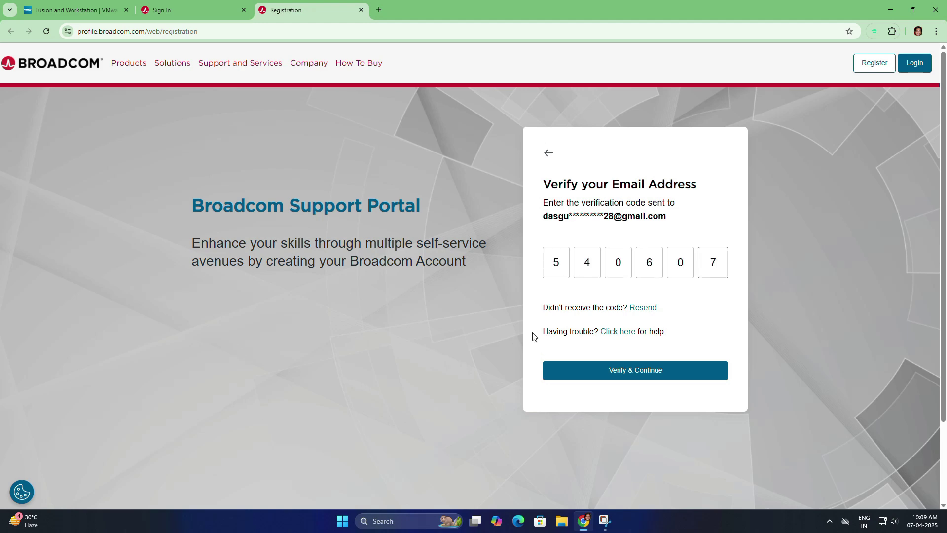
pyautogui.click(615, 369)
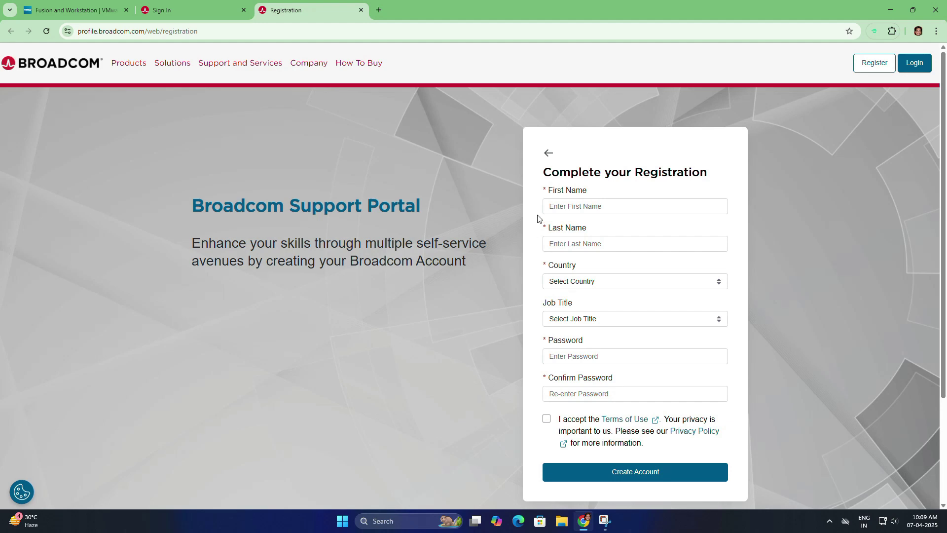
# Step: Fill in the user's first and last name, set country to India and job title to Other
pyautogui.click(600, 205)
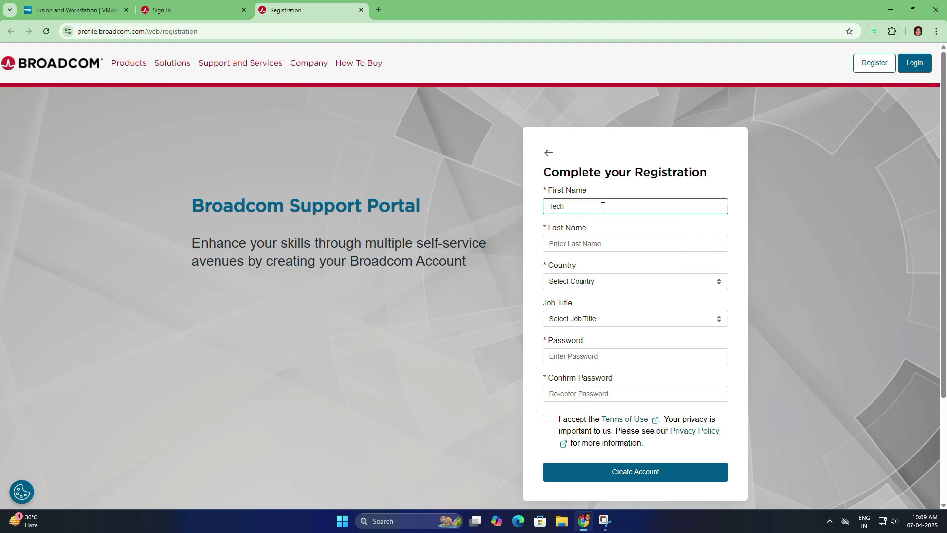
pyautogui.click(587, 243)
pyautogui.click(581, 281)
pyautogui.press('i')
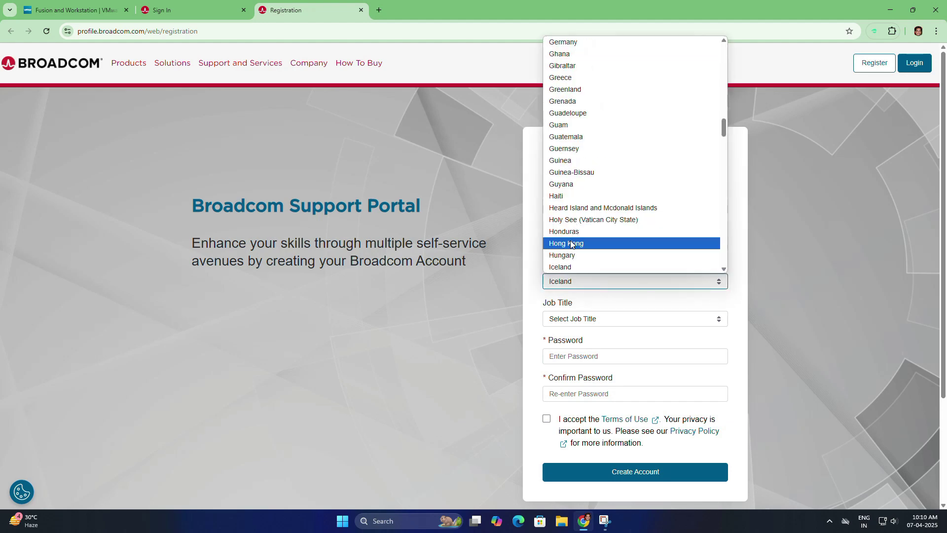
pyautogui.press('n')
pyautogui.press('Return')
pyautogui.click(592, 318)
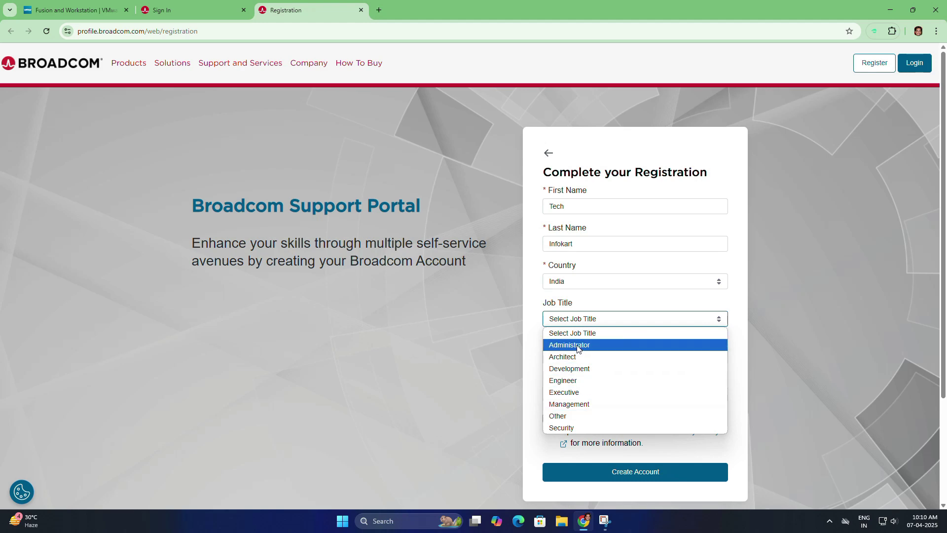
pyautogui.click(572, 417)
# Step: Set a strong password, accept the Terms of Use, and create the Broadcom account
pyautogui.click(578, 357)
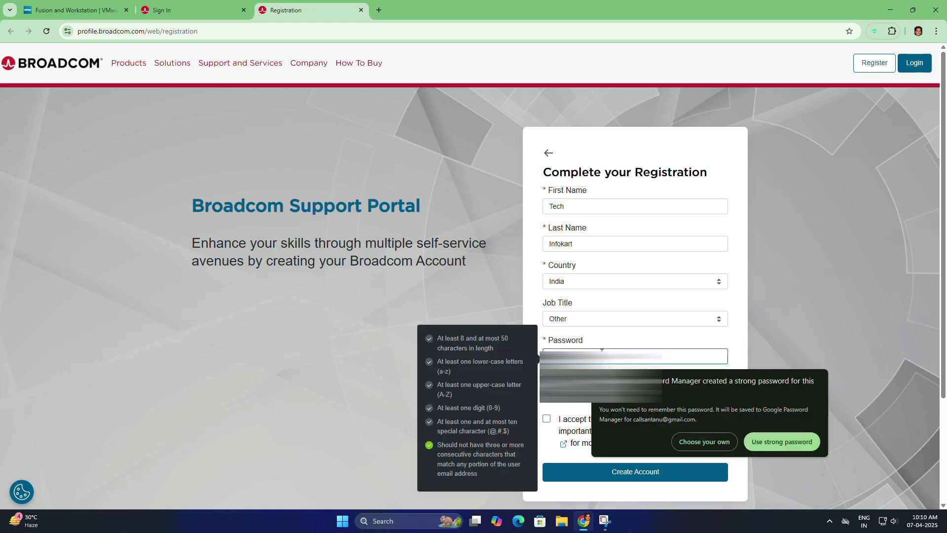
pyautogui.write('••••••••')
pyautogui.click(770, 442)
pyautogui.click(546, 430)
pyautogui.click(635, 482)
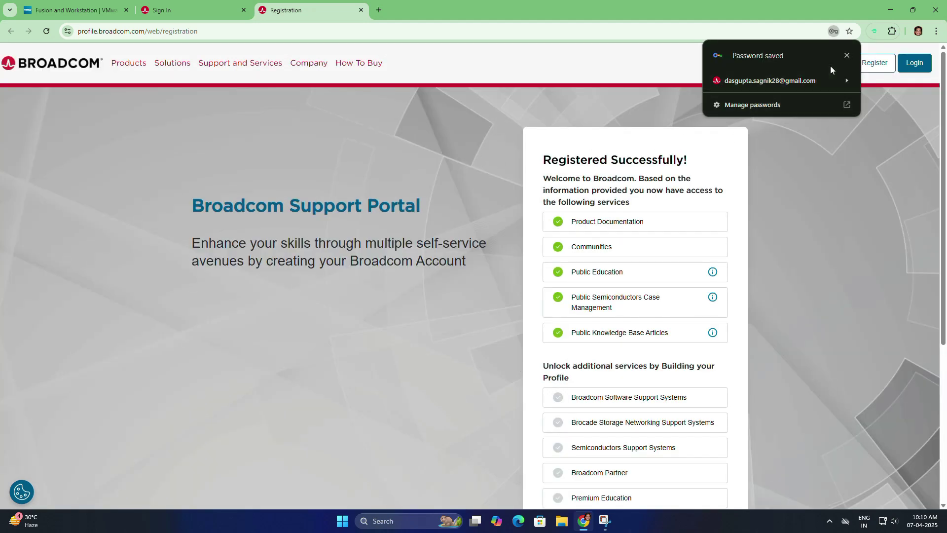
pyautogui.click(847, 54)
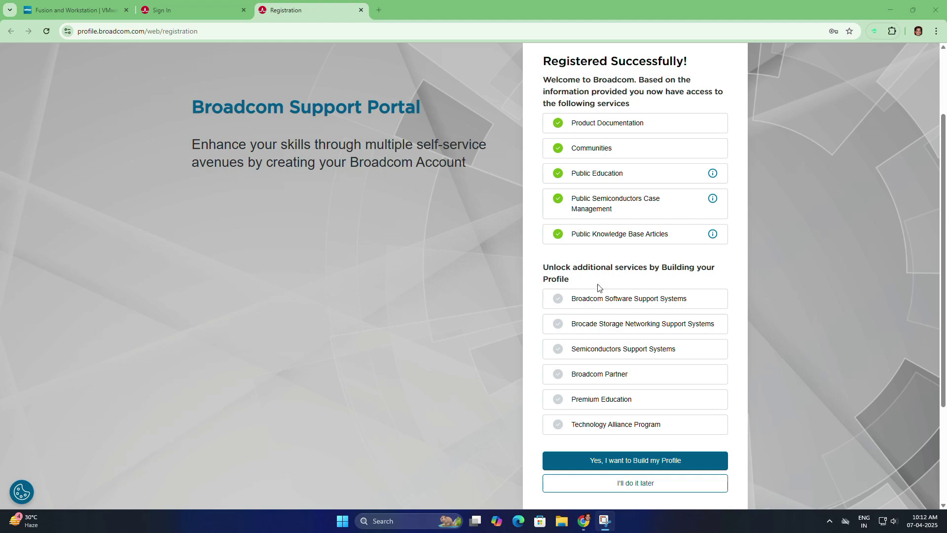
# Step: Postpone building the Broadcom profile with "I'll do it later"
pyautogui.click(628, 486)
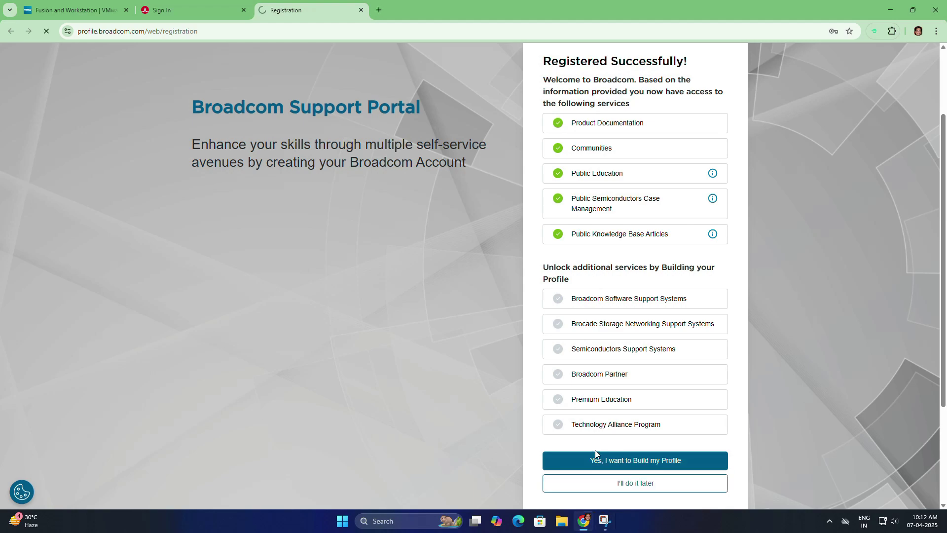
pyautogui.scroll(-6, 700, 321)
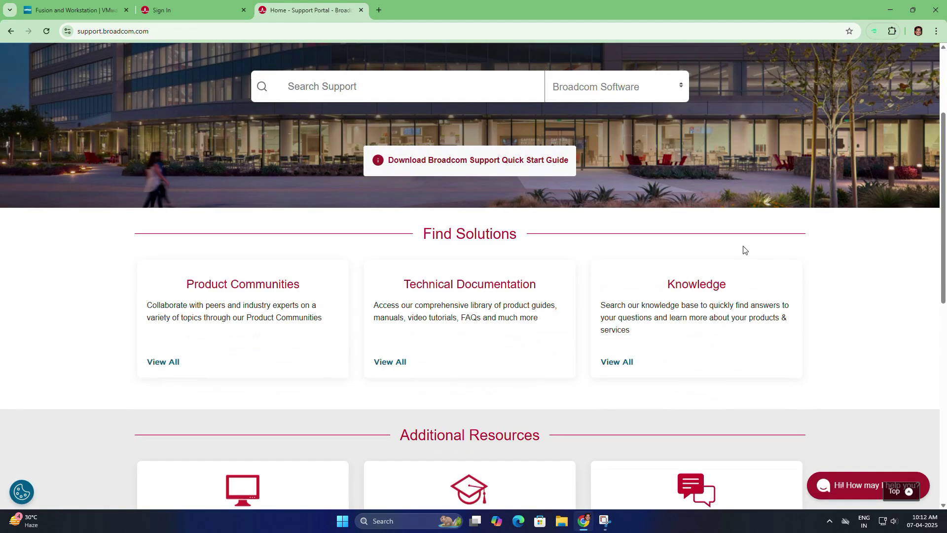
pyautogui.scroll(6, 745, 247)
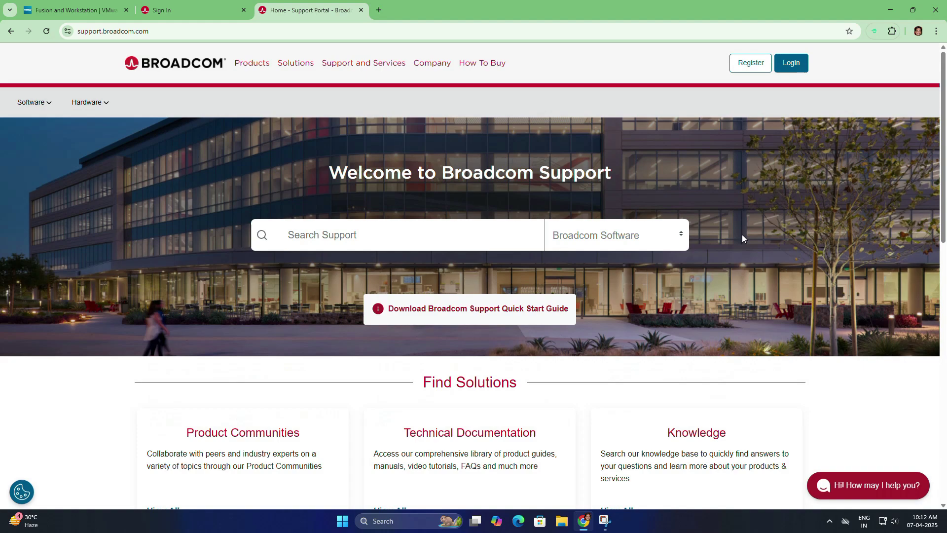
# Step: Sign in to the support portal with the saved account e-mail and password
pyautogui.click(792, 64)
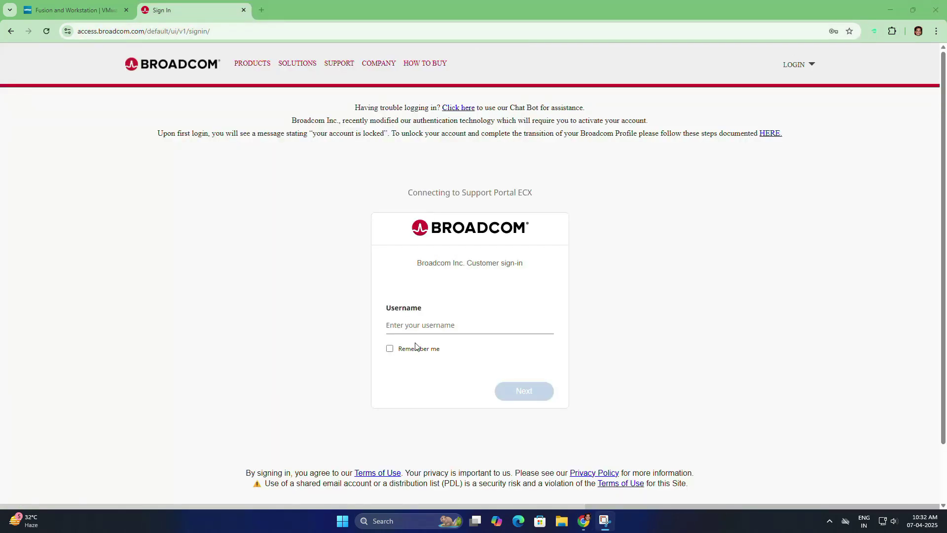
pyautogui.click(416, 326)
pyautogui.click(485, 350)
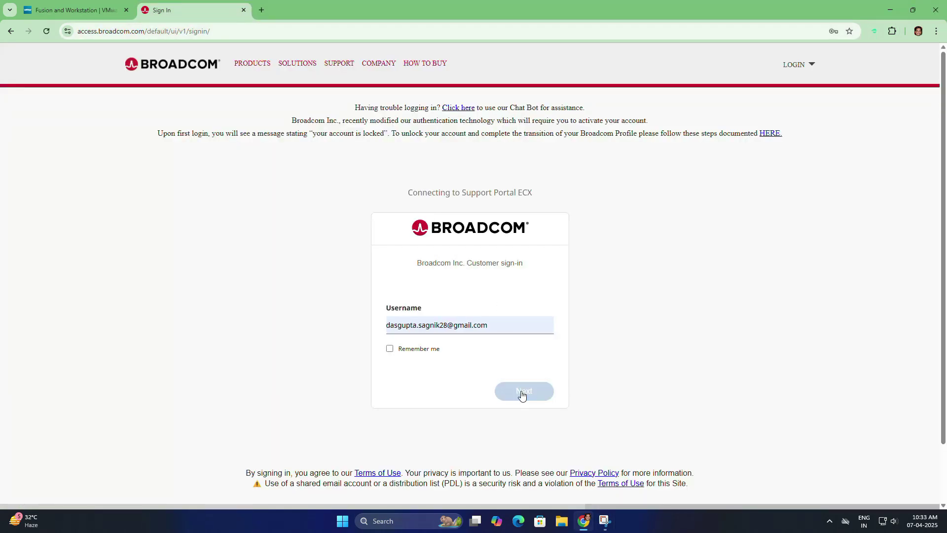
pyautogui.click(431, 340)
pyautogui.write('••')
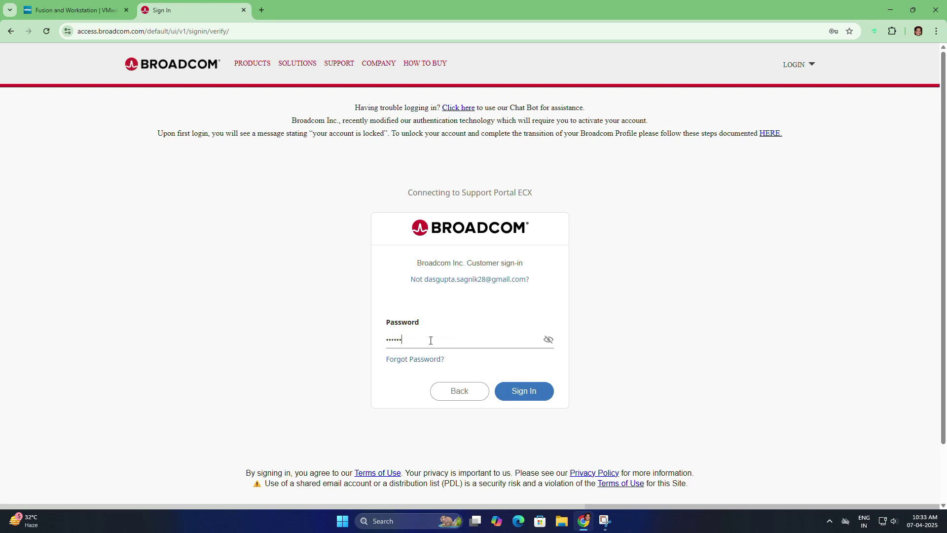
pyautogui.click(522, 390)
pyautogui.click(827, 181)
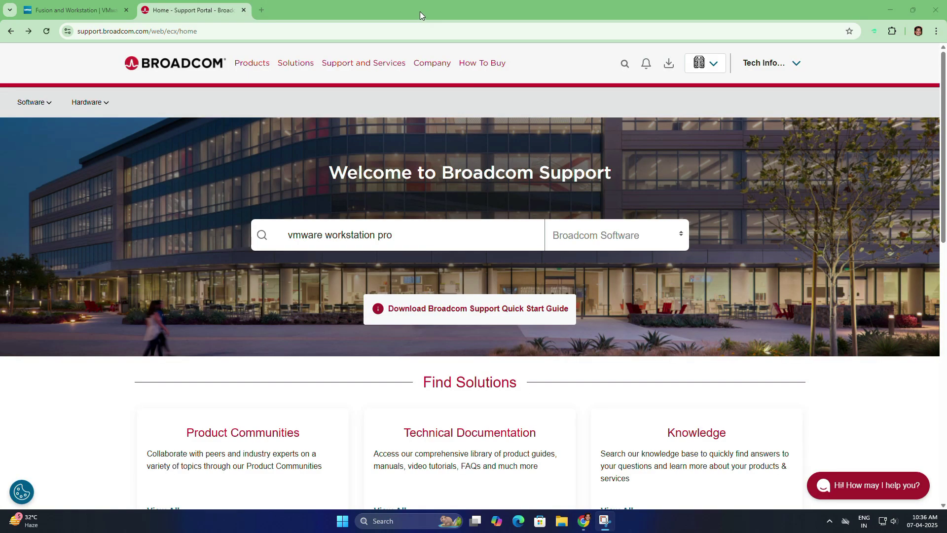
# Step: Go from the support dashboard's My Downloads to the Free Downloads list and scroll to VMware Workstation Pro
pyautogui.click(433, 69)
pyautogui.click(46, 104)
pyautogui.click(261, 140)
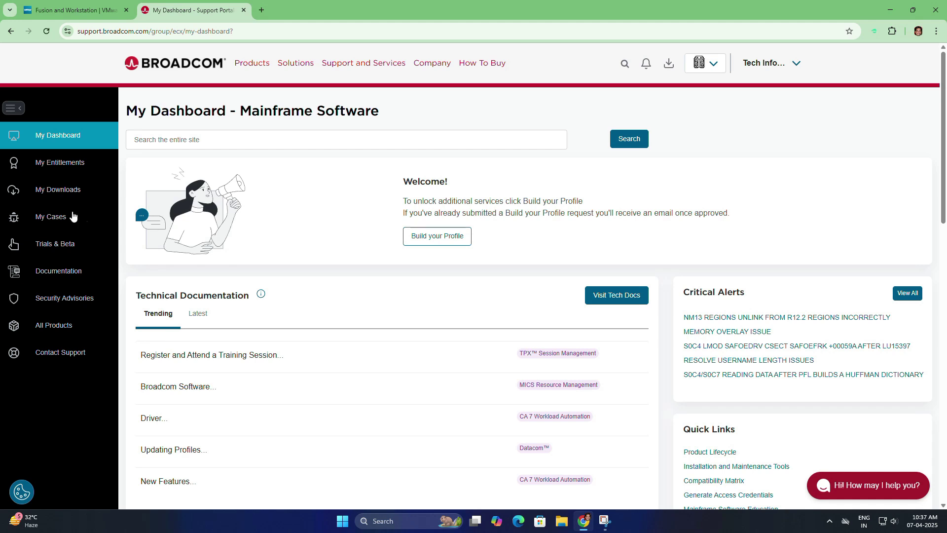
pyautogui.click(57, 192)
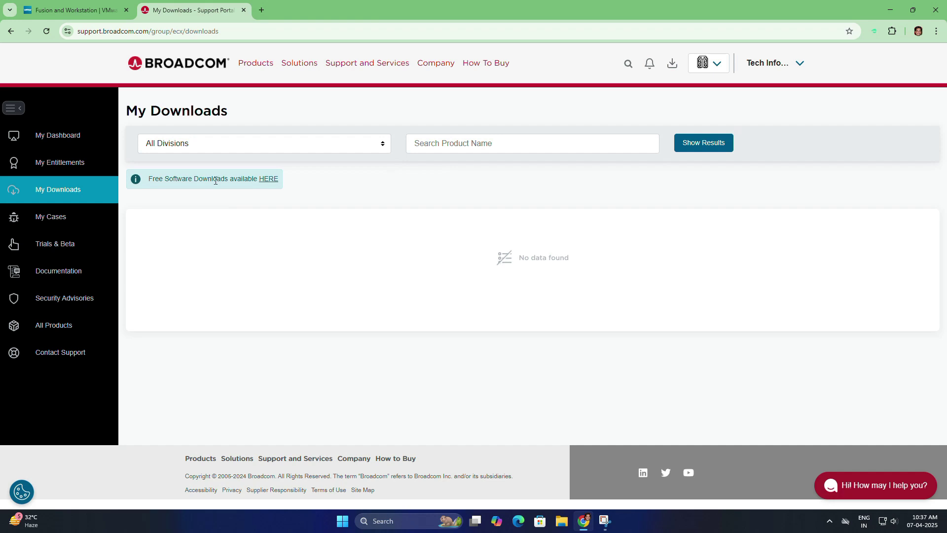
pyautogui.click(267, 181)
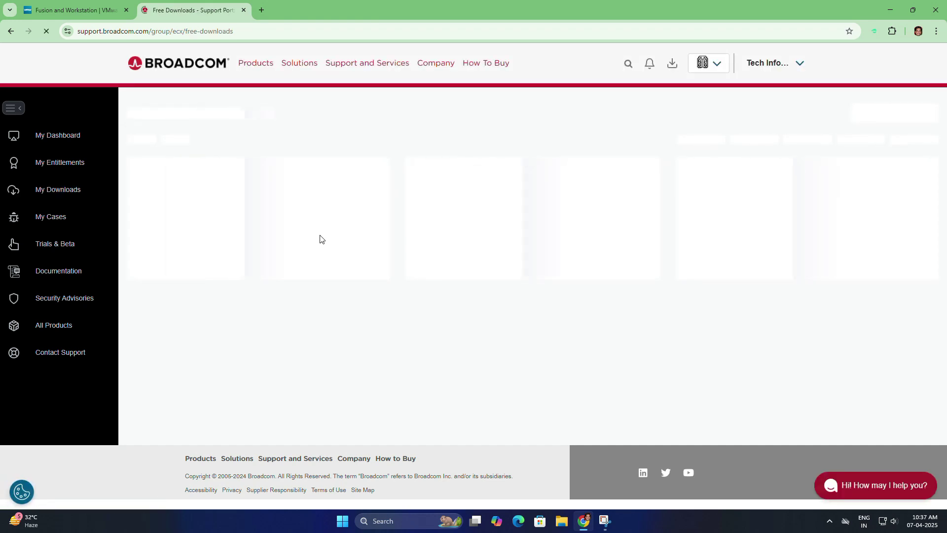
pyautogui.scroll(-1, 316, 249)
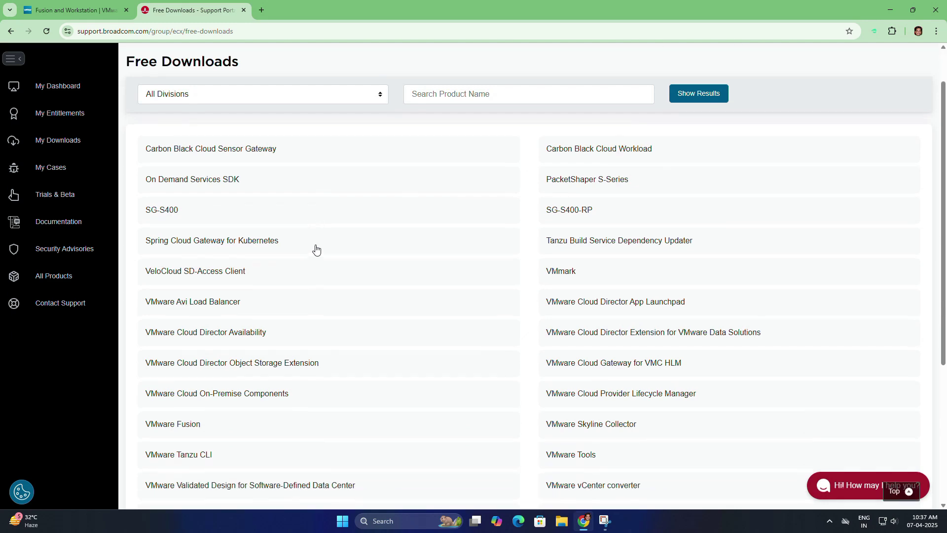
pyautogui.scroll(-4, 315, 249)
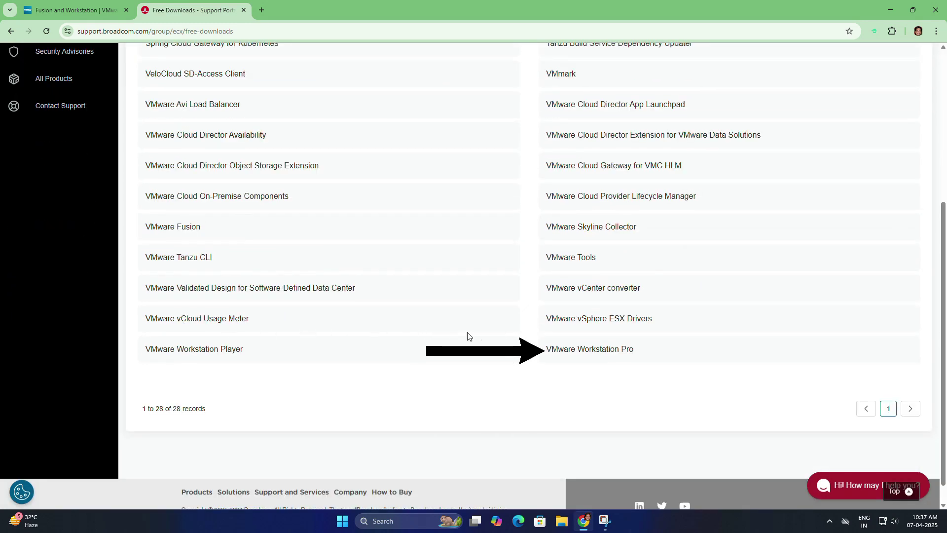
# Step: Open VMware Workstation Pro, expand the 17.0 for Windows releases, and select release 17.6.3
pyautogui.click(595, 354)
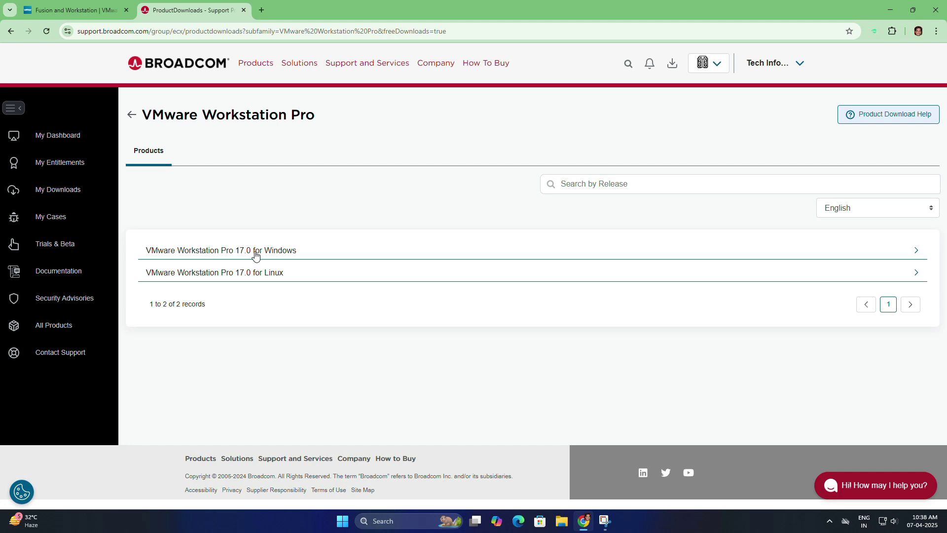
pyautogui.click(284, 252)
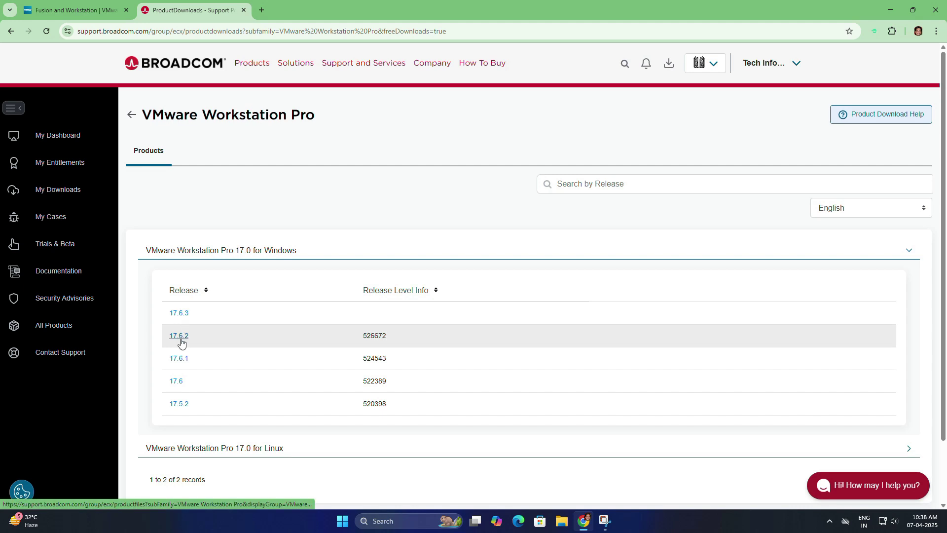
pyautogui.click(179, 313)
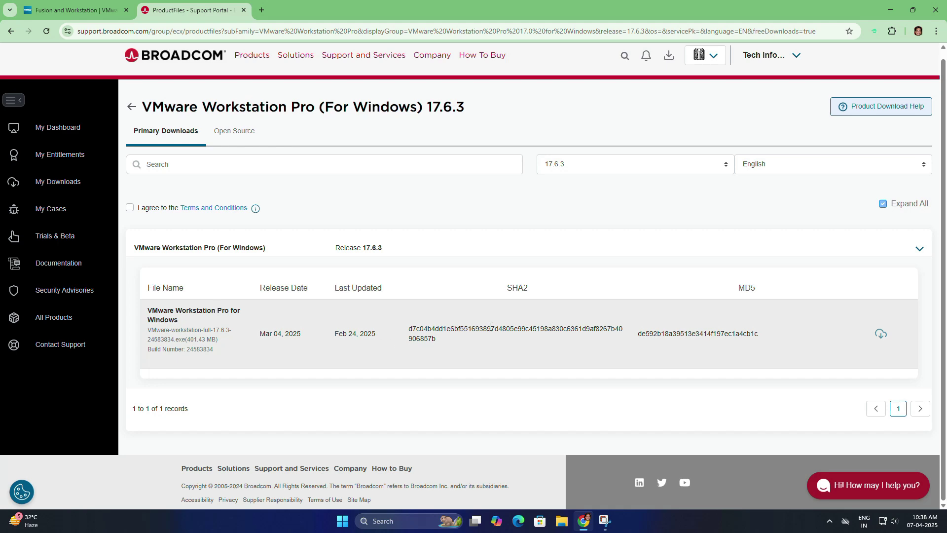
# Step: Agree to the Terms and Conditions, start the installer download, and confirm the extra verification
pyautogui.click(130, 207)
pyautogui.click(882, 333)
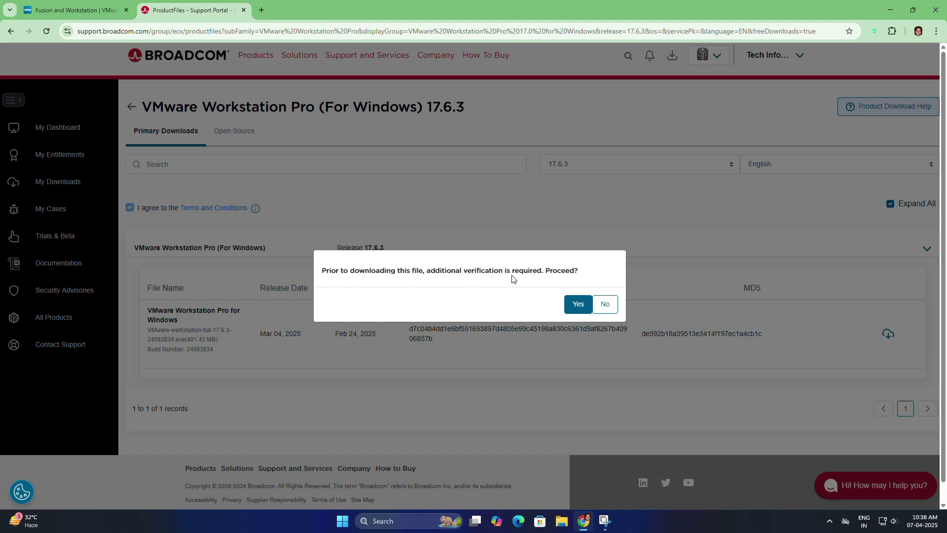
pyautogui.click(578, 303)
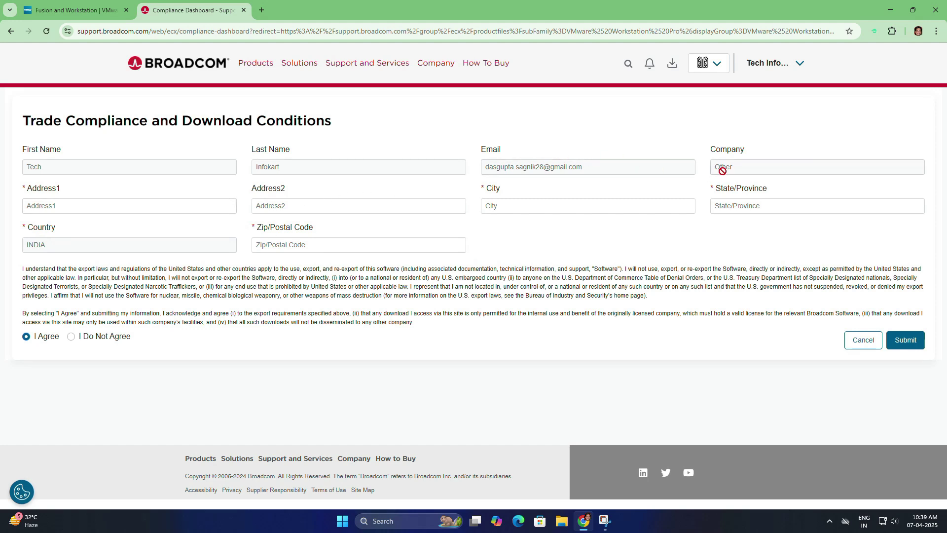
# Step: Autofill the compliance form's address fields from the saved address, submit it, and skip saving the address
pyautogui.click(66, 206)
pyautogui.click(79, 220)
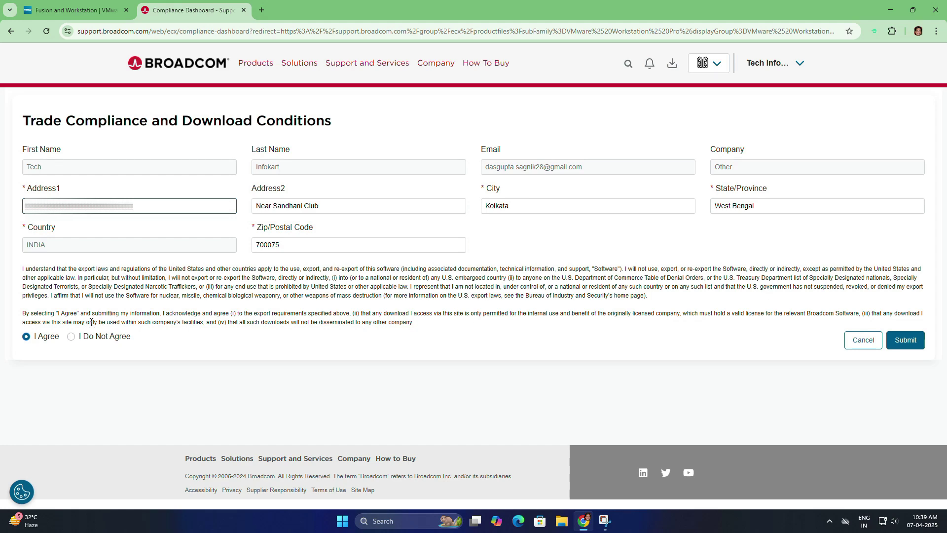
pyautogui.click(902, 343)
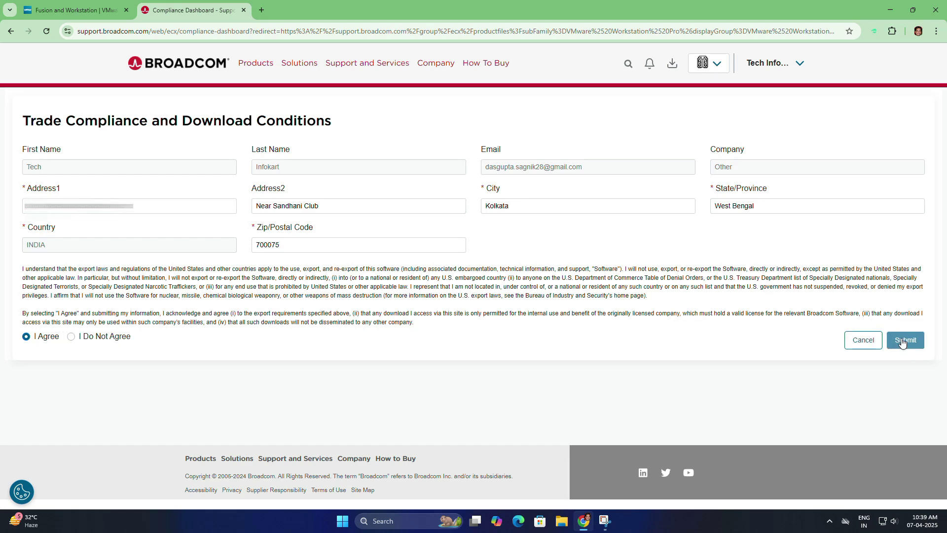
pyautogui.click(833, 209)
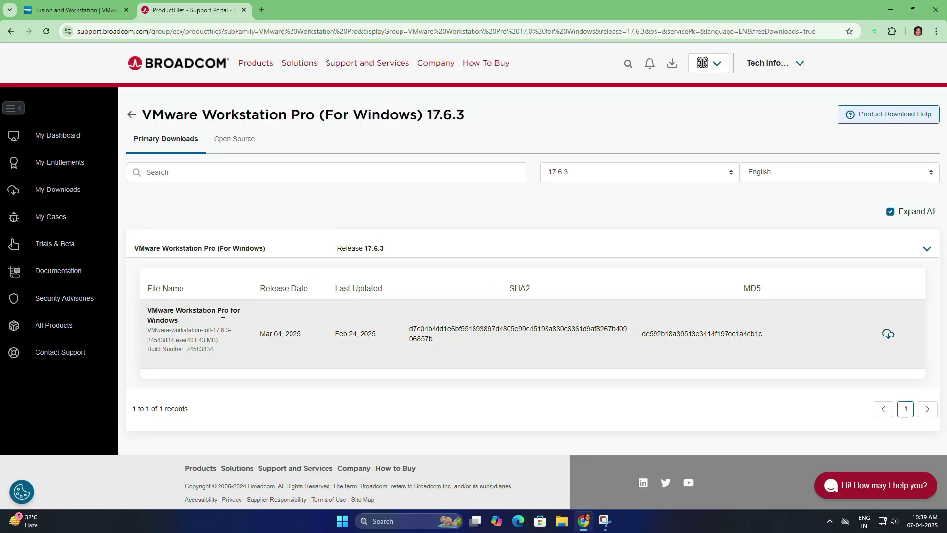
# Step: Download VMware-workstation-full-17.6.3-24583834.exe and show it in the Downloads folder
pyautogui.click(889, 335)
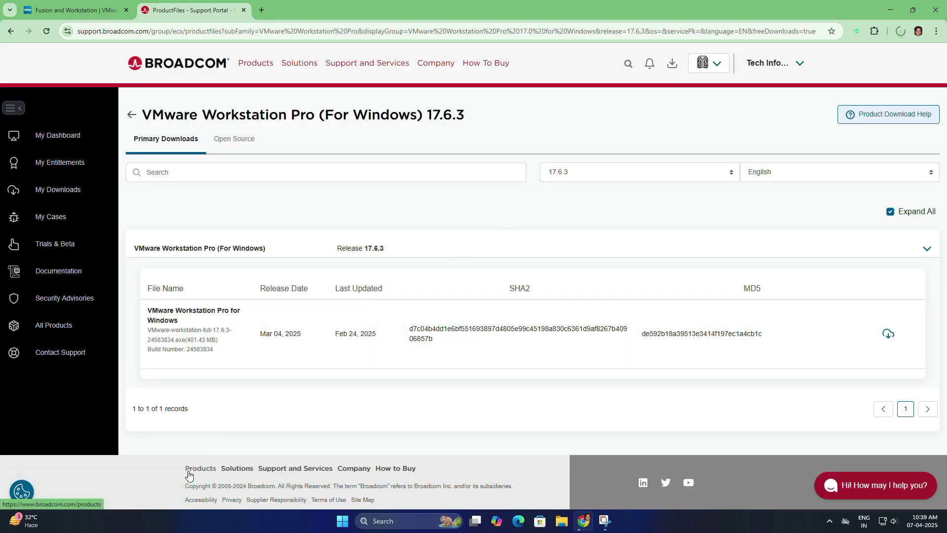
pyautogui.click(900, 31)
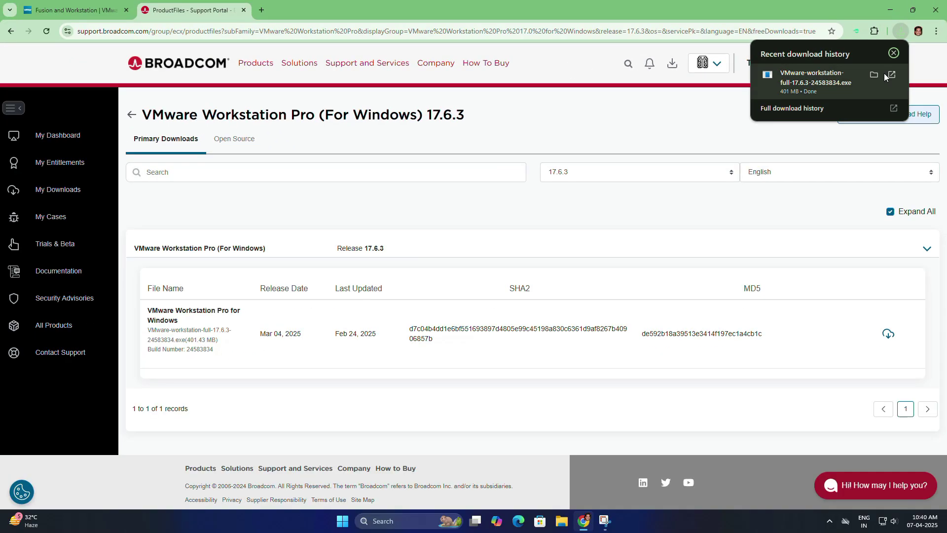
pyautogui.click(787, 112)
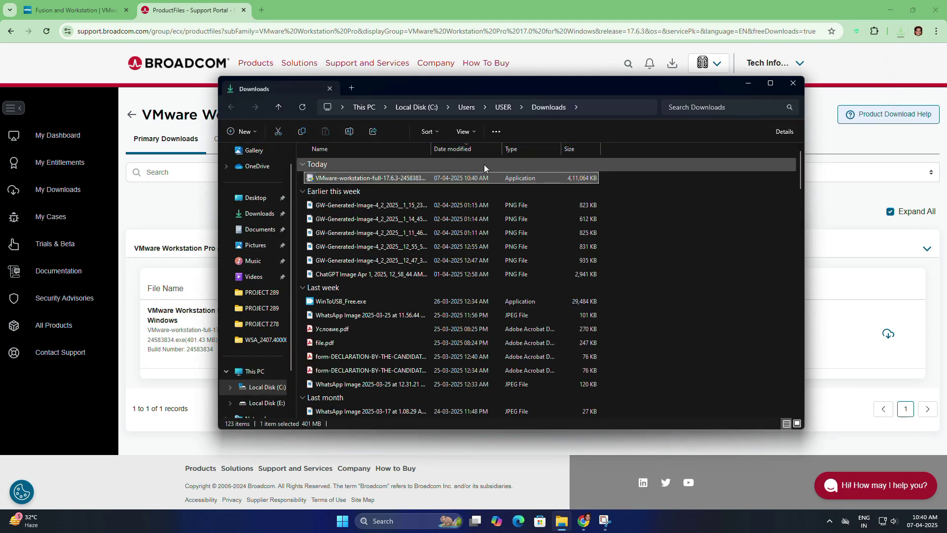
# Step: Launch the VMware-workstation-full installer and minimize File Explorer and Chrome to the desktop
pyautogui.doubleClick(370, 178)
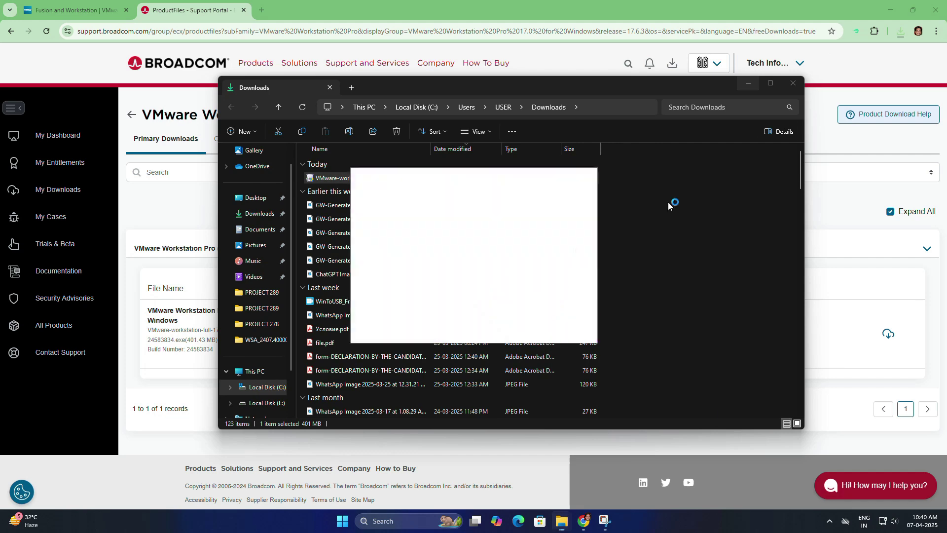
pyautogui.click(747, 83)
pyautogui.click(890, 10)
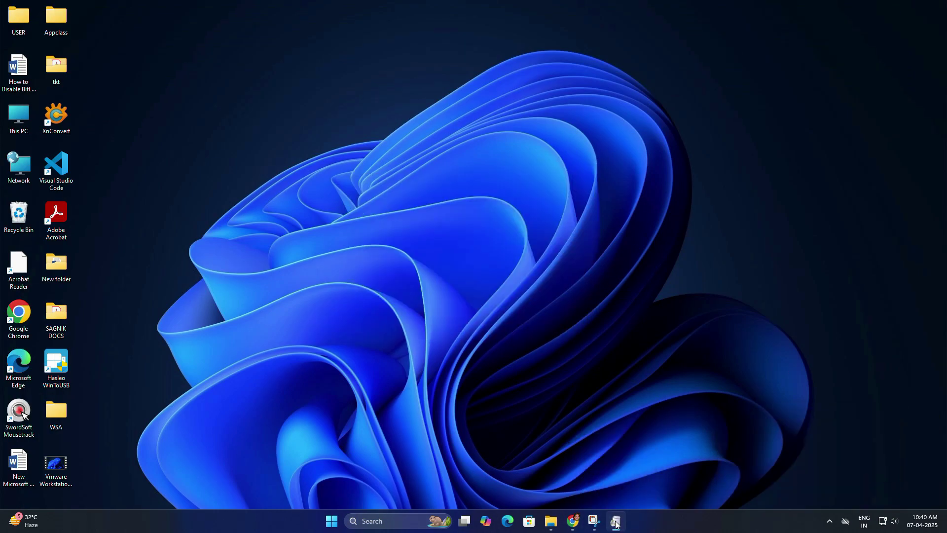
# Step: Accept the EULA, keep the default install location, and disable update checks on startup
pyautogui.click(526, 336)
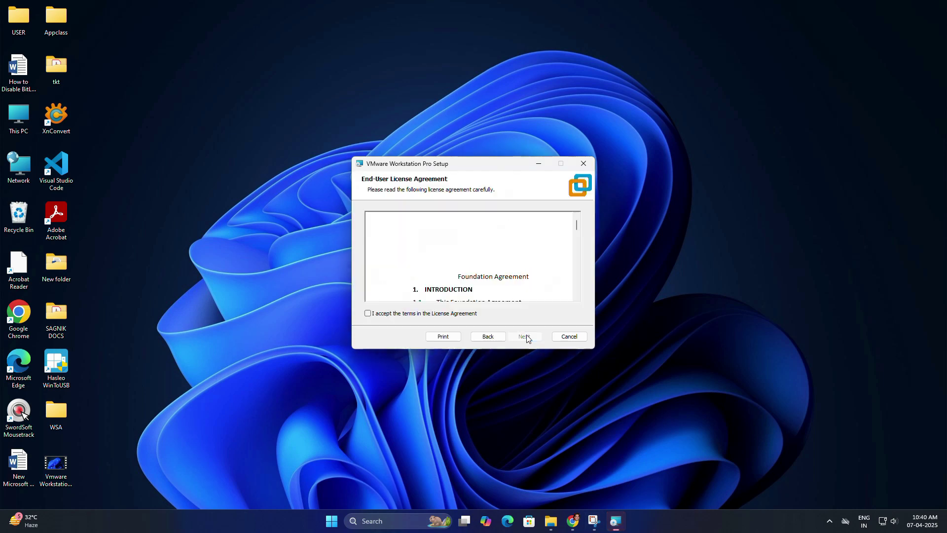
pyautogui.click(367, 313)
pyautogui.scroll(-3, 473, 276)
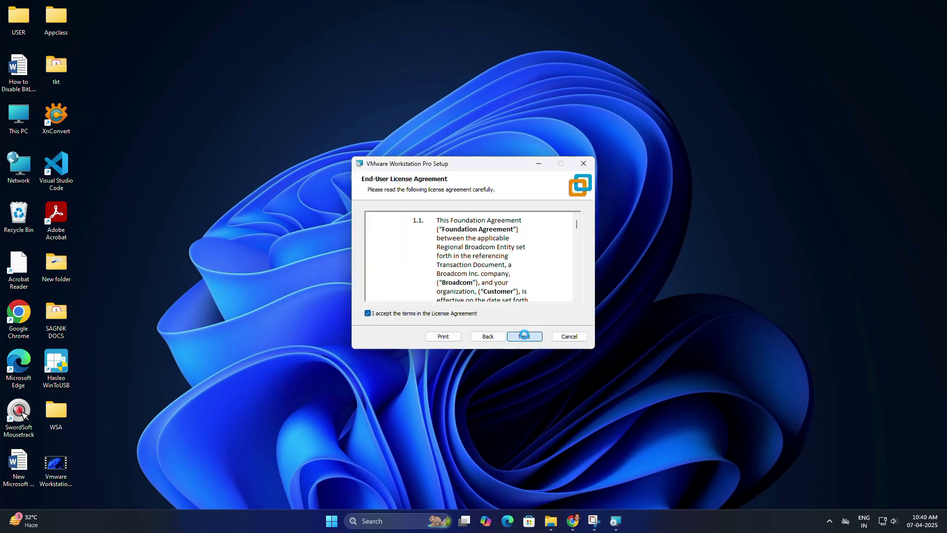
pyautogui.click(524, 336)
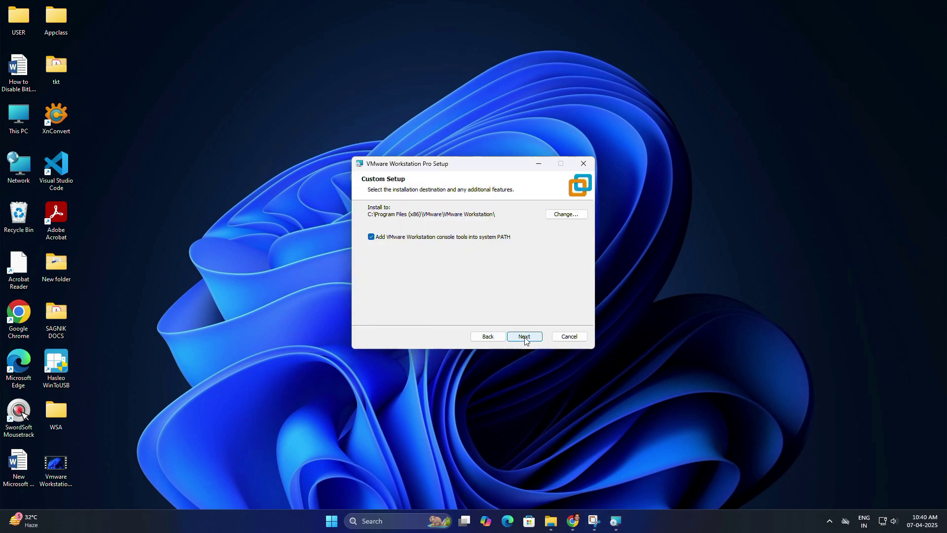
pyautogui.click(525, 336)
pyautogui.click(369, 220)
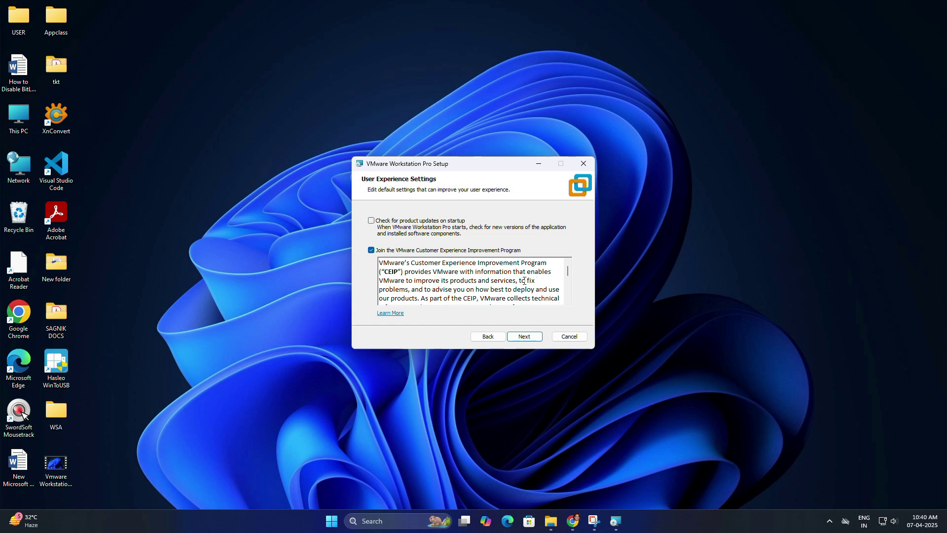
# Step: Keep both shortcuts, install, acknowledge the shortcut warning, and finish setup
pyautogui.click(525, 336)
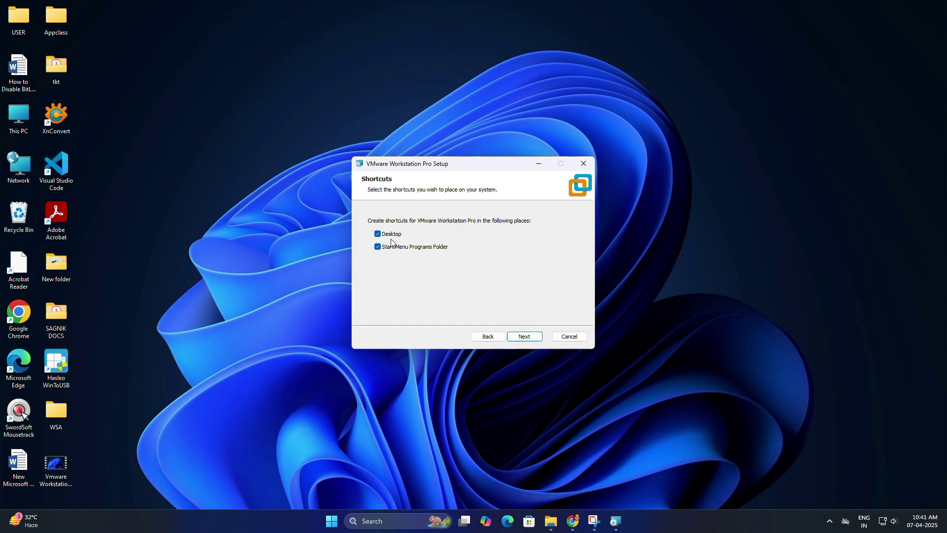
pyautogui.click(524, 336)
pyautogui.click(524, 335)
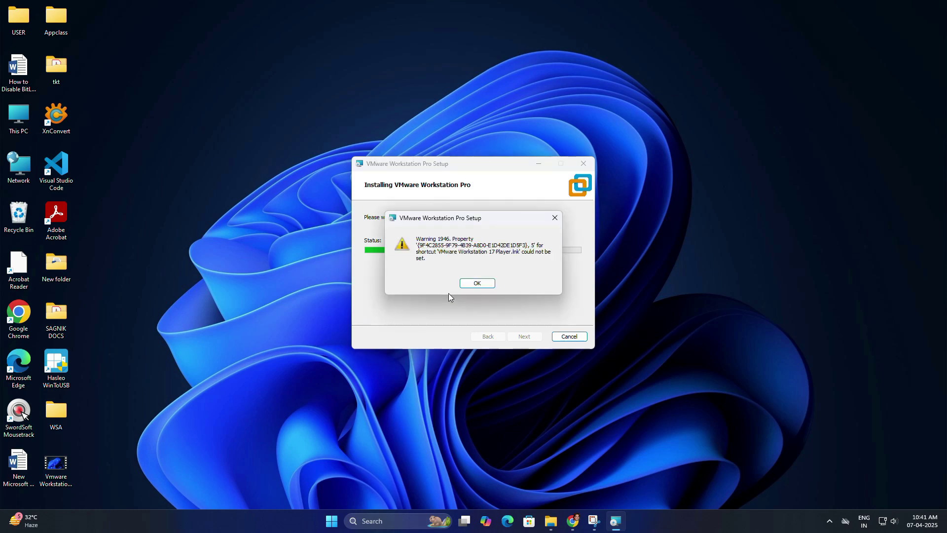
pyautogui.click(477, 283)
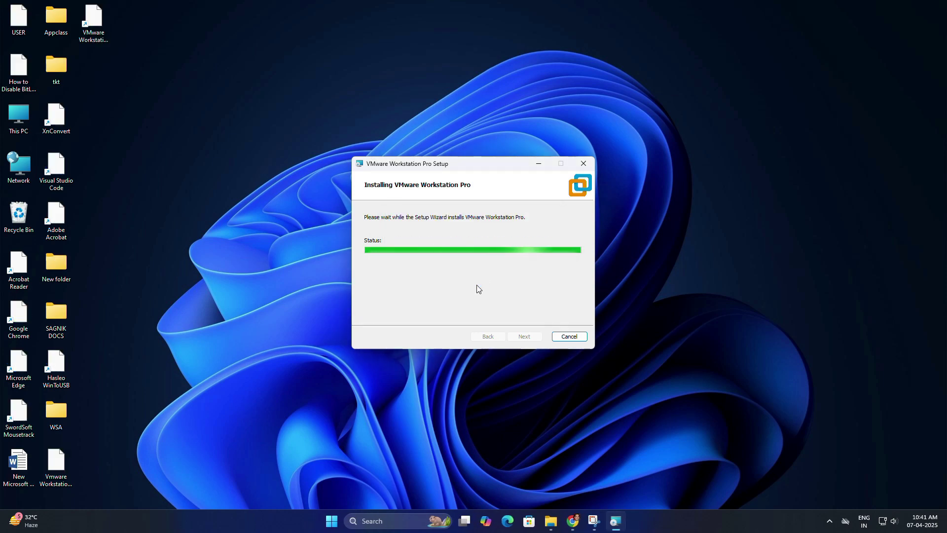
pyautogui.click(569, 336)
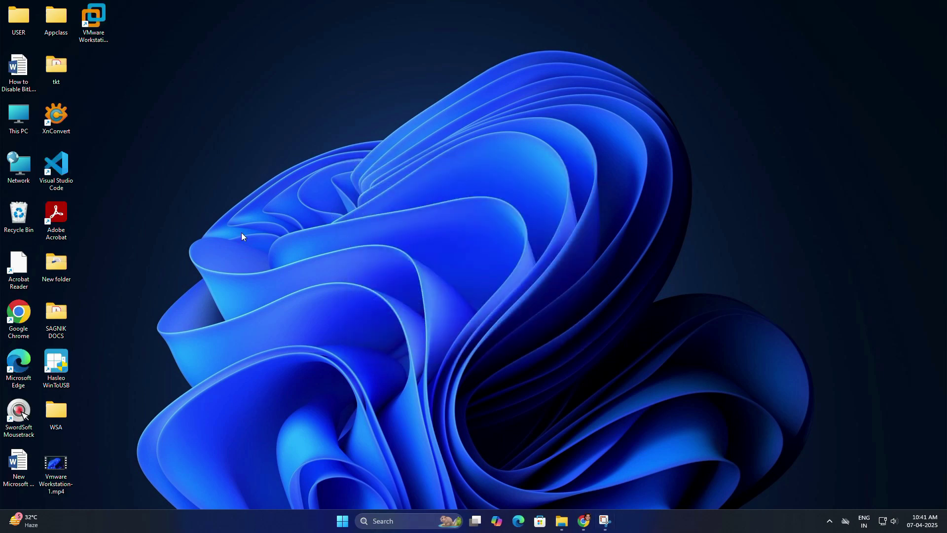
# Step: Start VMware Workstation Pro from its desktop shortcut and maximize its window
pyautogui.click(101, 25)
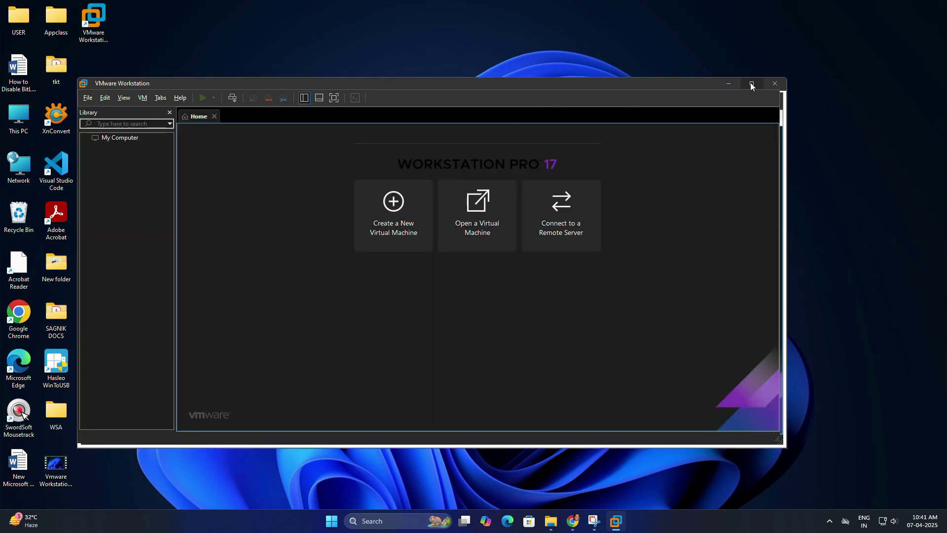
pyautogui.click(751, 84)
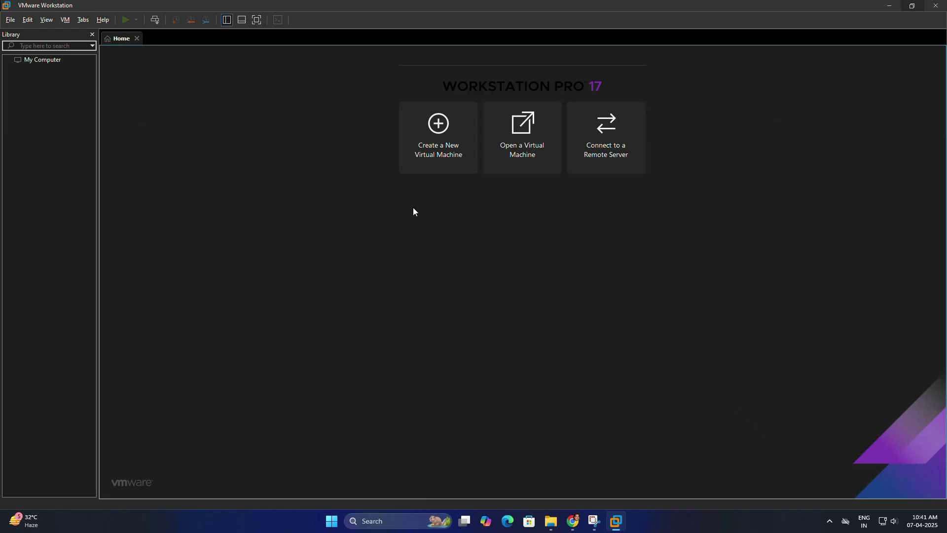
pyautogui.click(440, 149)
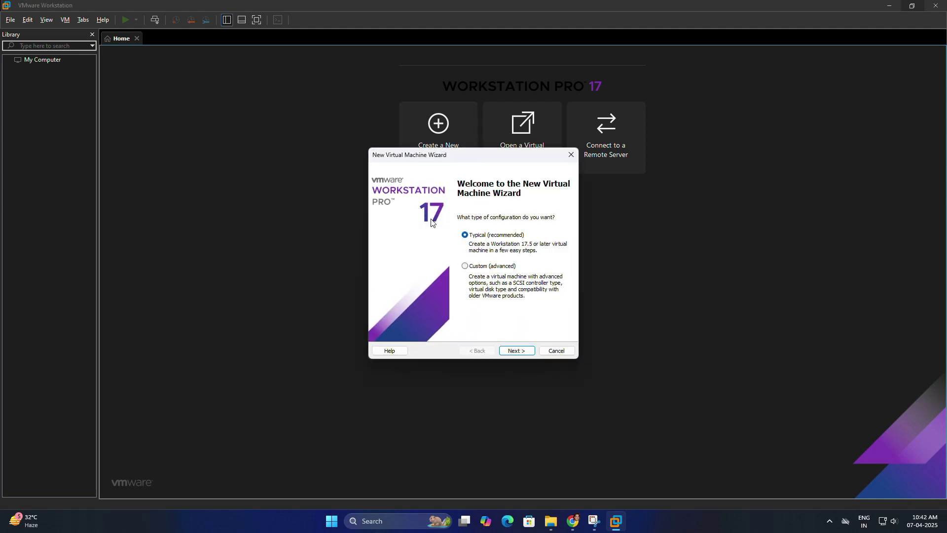
pyautogui.click(518, 352)
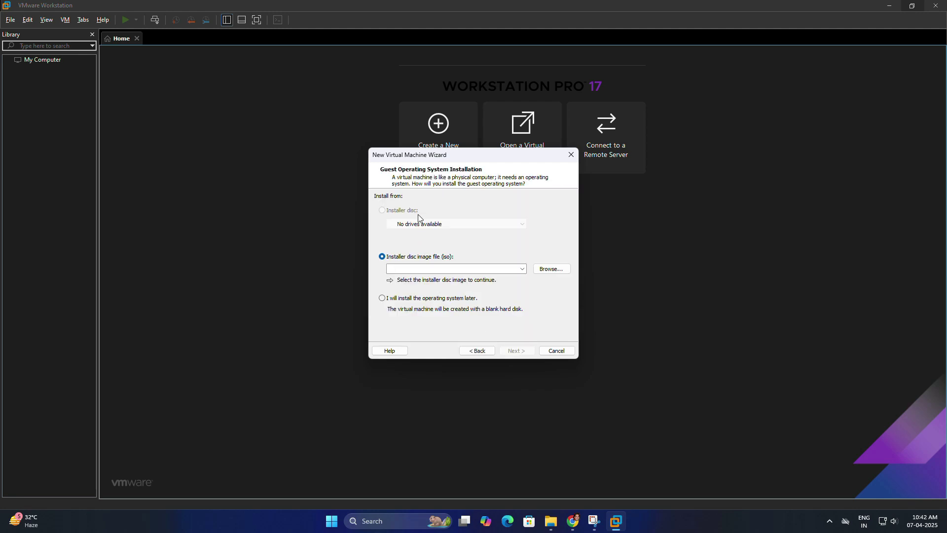
pyautogui.click(556, 351)
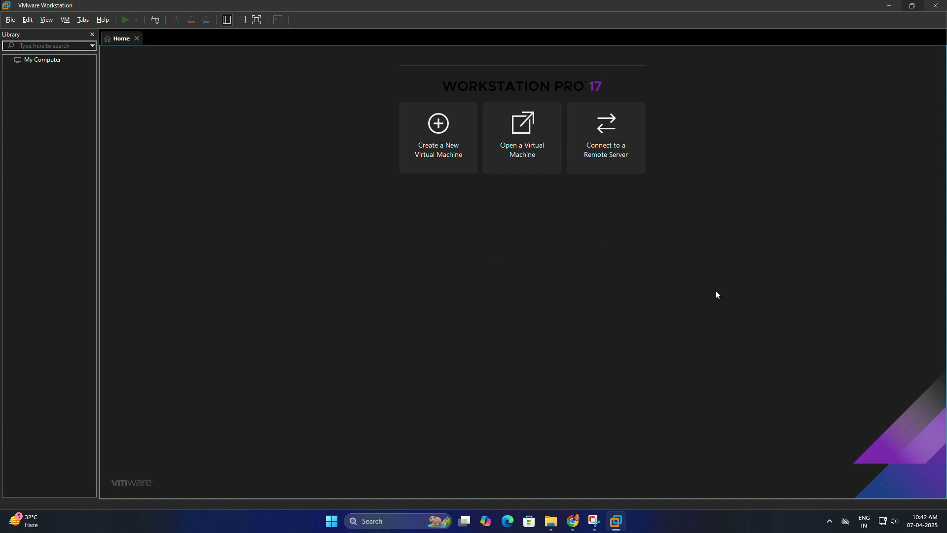